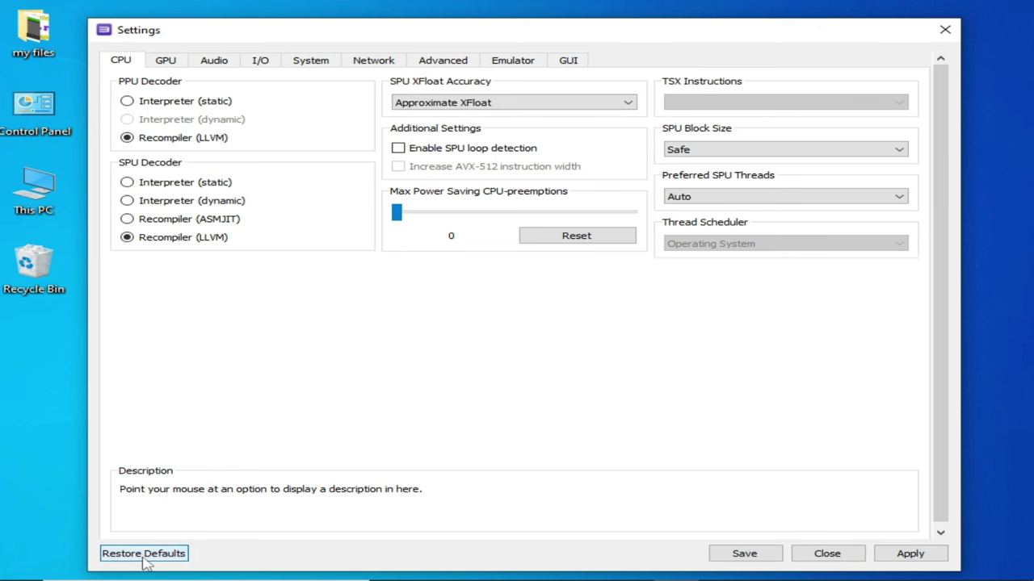
Step: Apply and save the restored default values in the global emulator settings
{"action": "left_click", "coordinate": [910, 555]}
{"action": "left_click", "coordinate": [745, 554]}
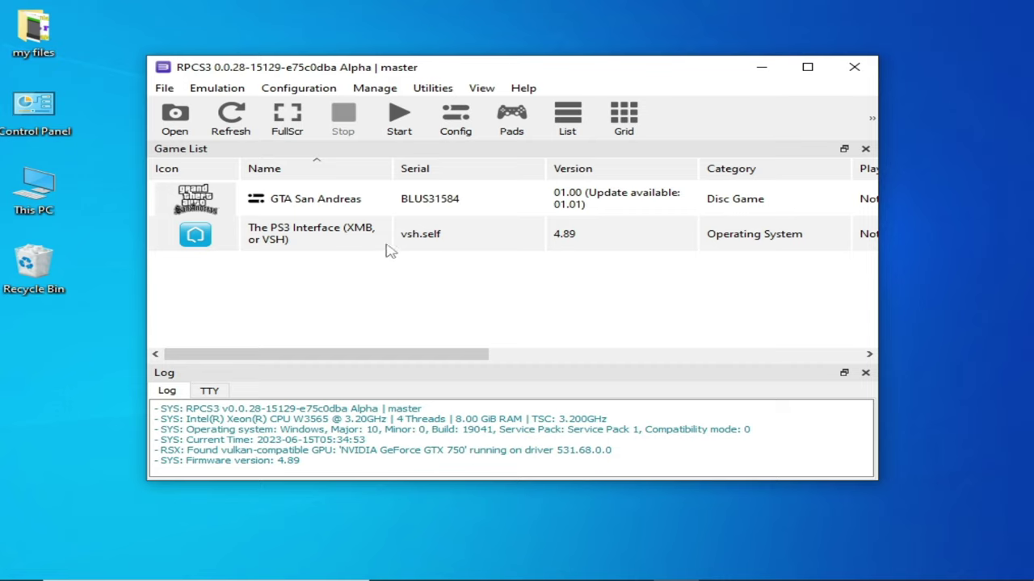
Step: Restore the defaults in GTA San Andreas's custom configuration, and apply and save them
{"action": "left_click", "coordinate": [365, 204]}
{"action": "right_click", "coordinate": [364, 204]}
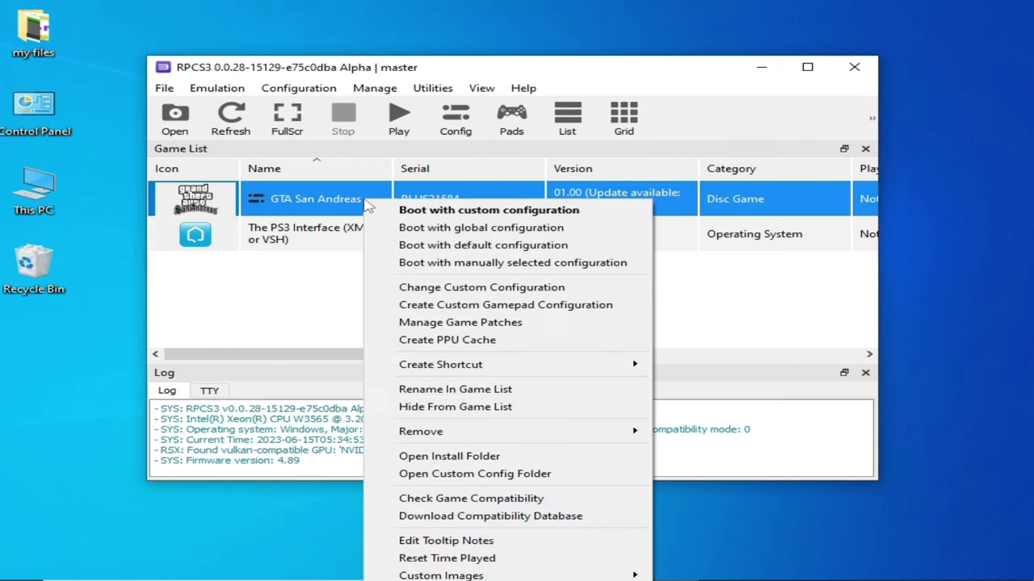
{"action": "left_click", "coordinate": [471, 289]}
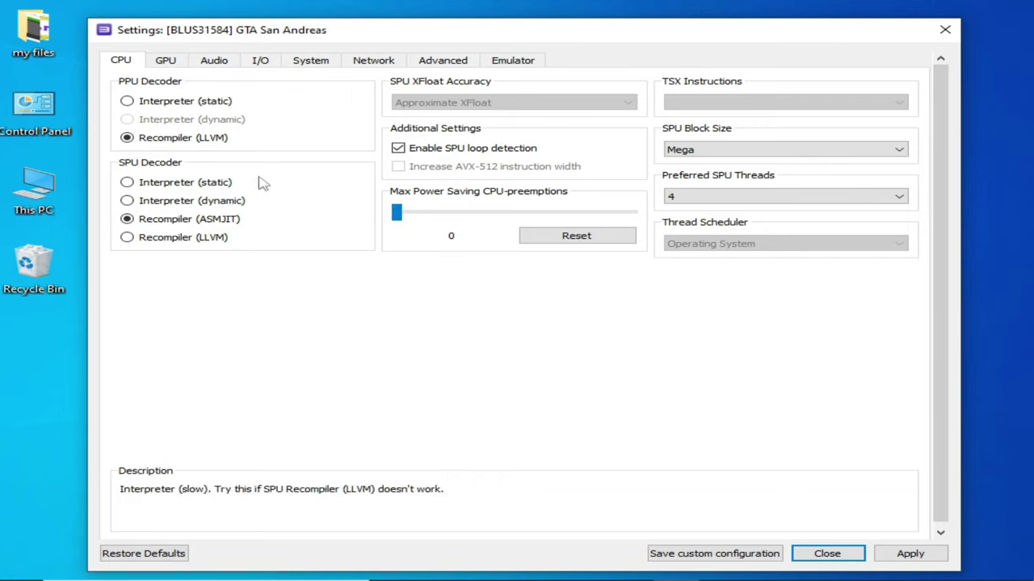
{"action": "left_click", "coordinate": [164, 557]}
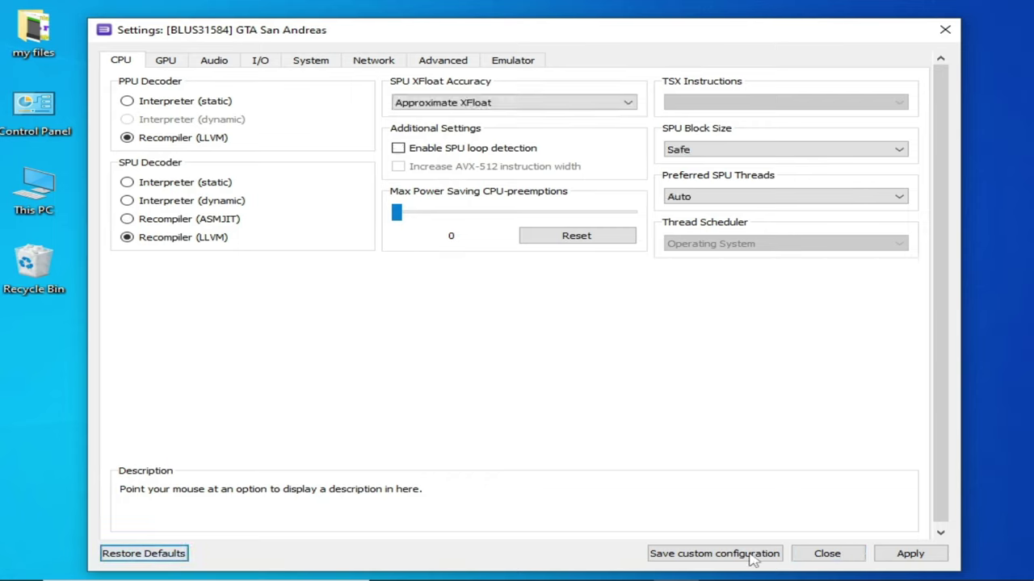
{"action": "left_click", "coordinate": [900, 556]}
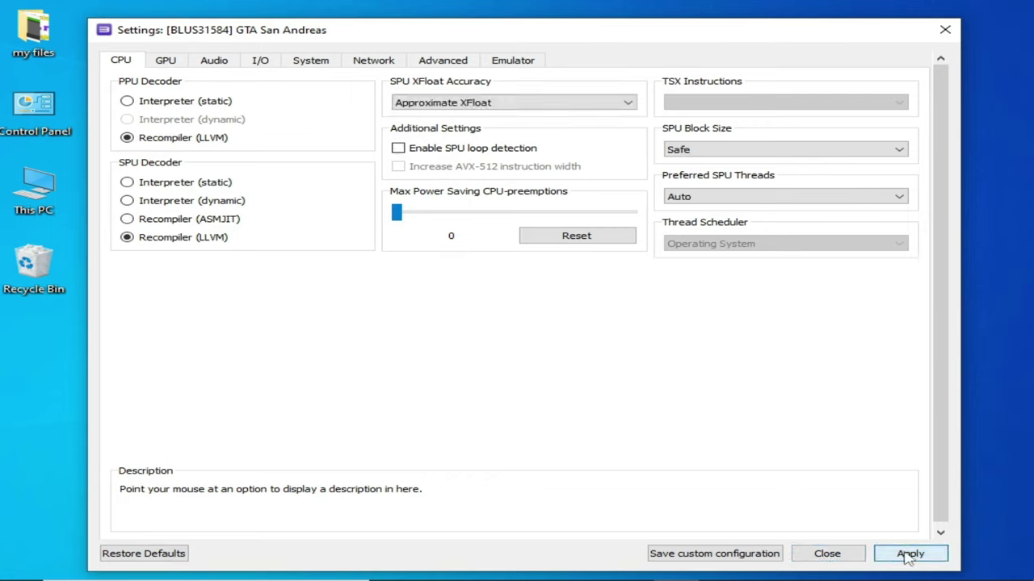
{"action": "left_click", "coordinate": [691, 557]}
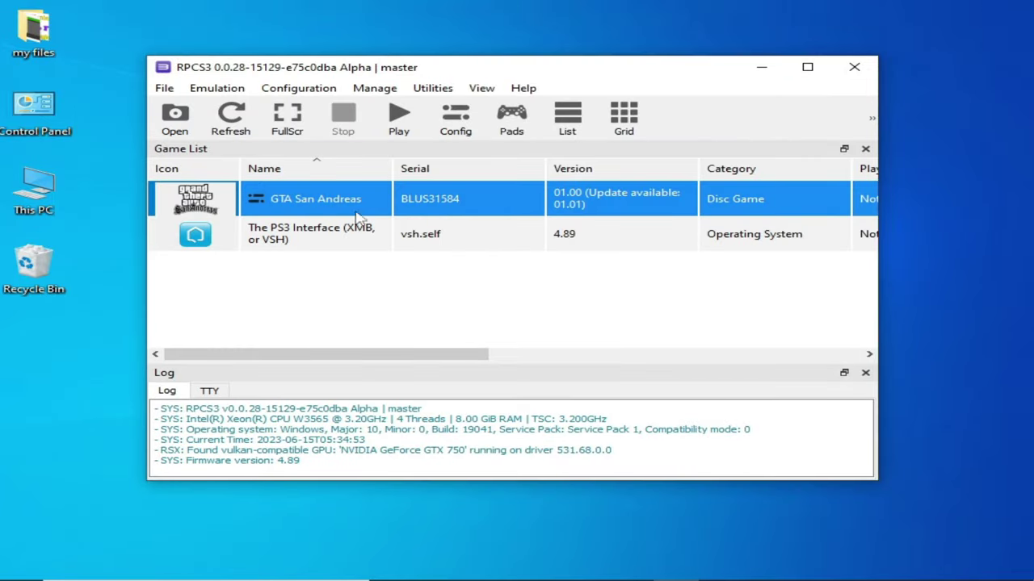
Step: Reopen GTA San Andreas's custom configuration and choose Vulkan as the GPU renderer
{"action": "right_click", "coordinate": [361, 206]}
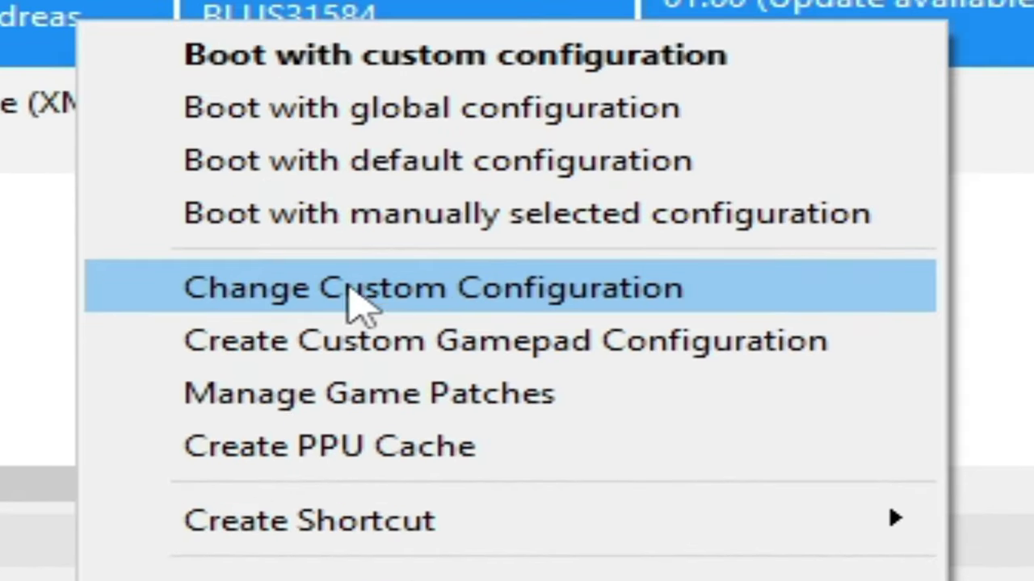
{"action": "left_click", "coordinate": [455, 295]}
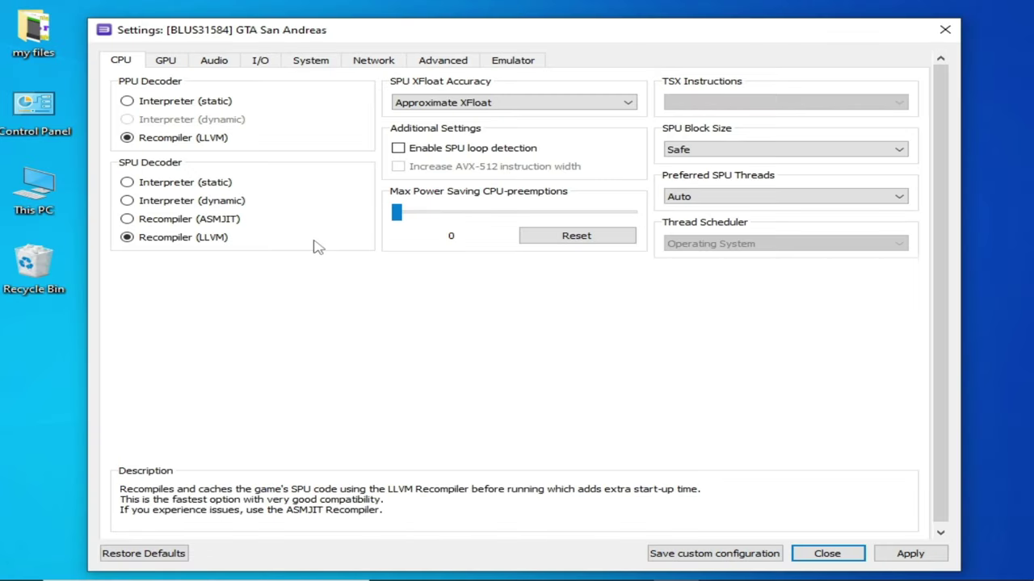
{"action": "left_click", "coordinate": [165, 61]}
{"action": "left_click", "coordinate": [187, 102]}
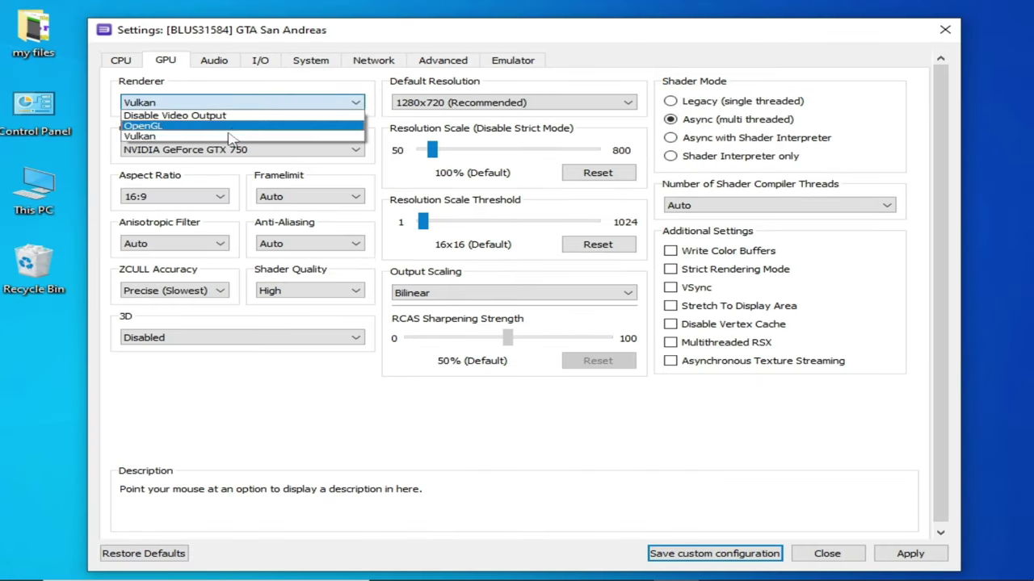
{"action": "left_click", "coordinate": [185, 136]}
{"action": "left_click", "coordinate": [195, 103]}
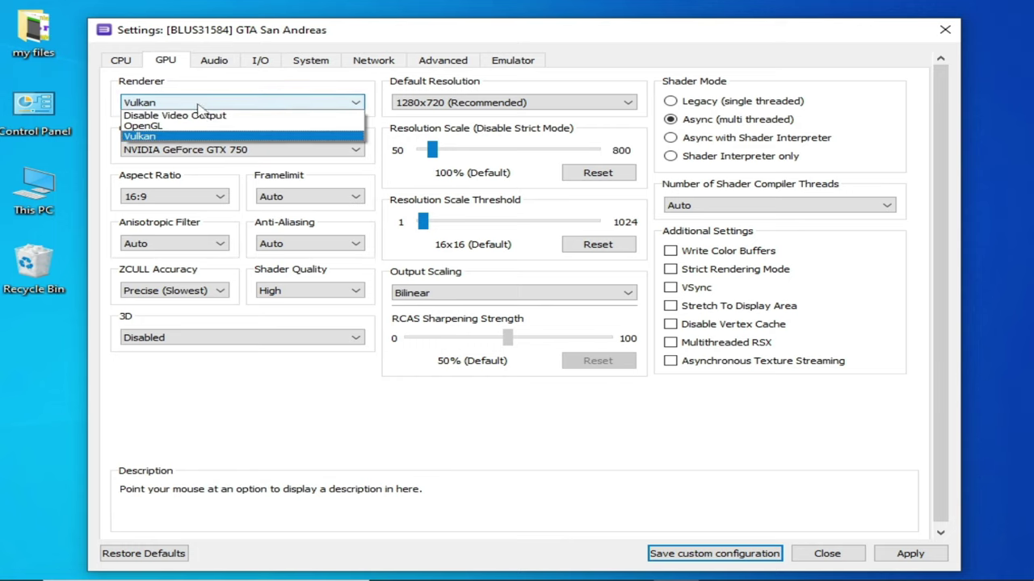
{"action": "left_click", "coordinate": [174, 142]}
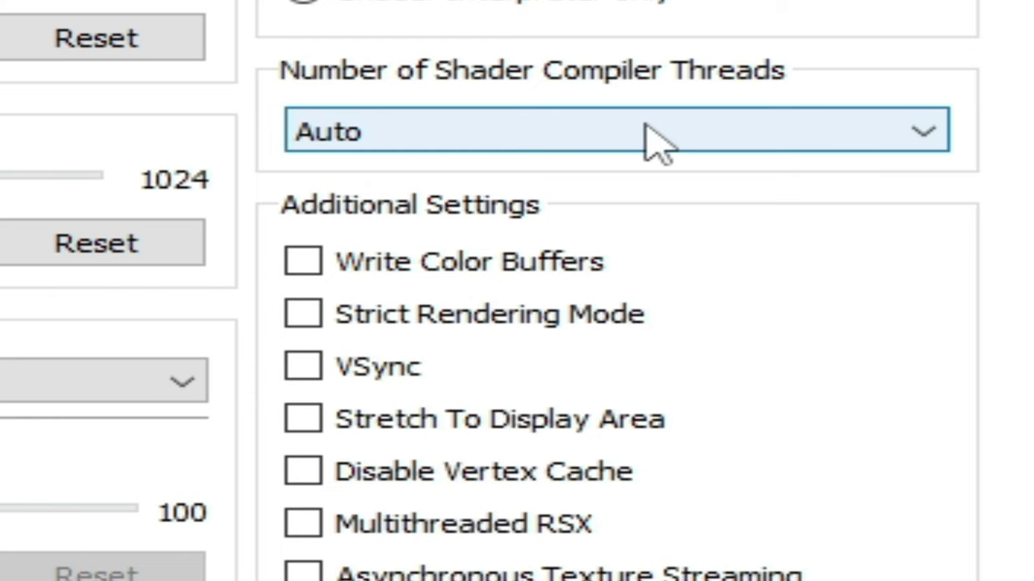
Step: Set the number of shader compiler threads to 4 and save the custom configuration
{"action": "left_click", "coordinate": [646, 129]}
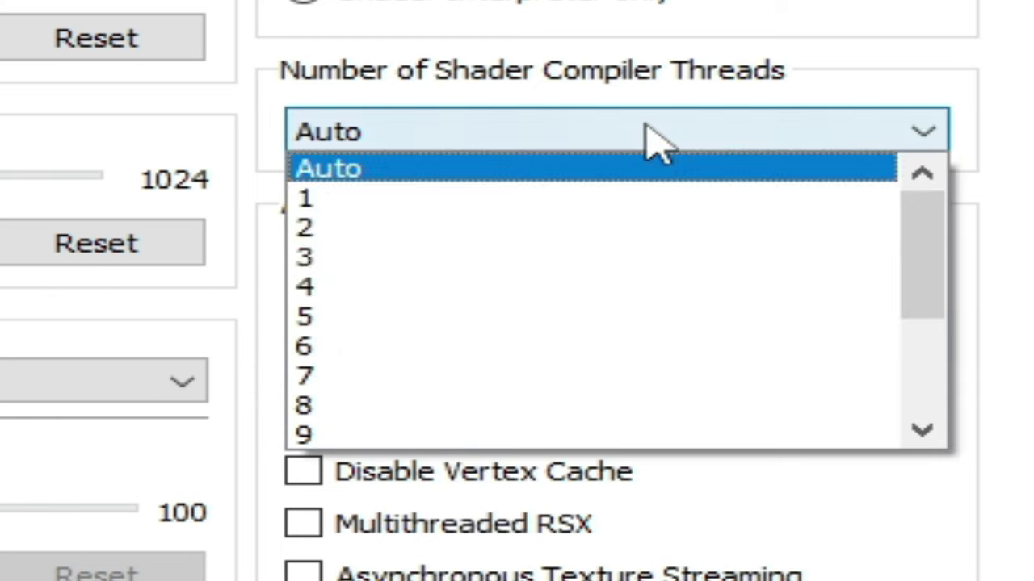
{"action": "left_click", "coordinate": [326, 286]}
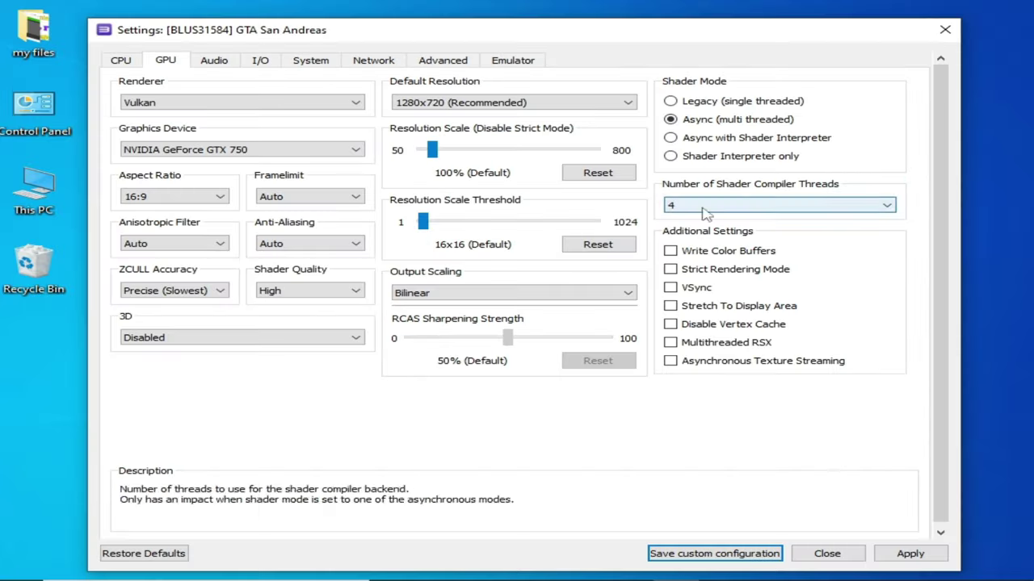
{"action": "left_click", "coordinate": [768, 557]}
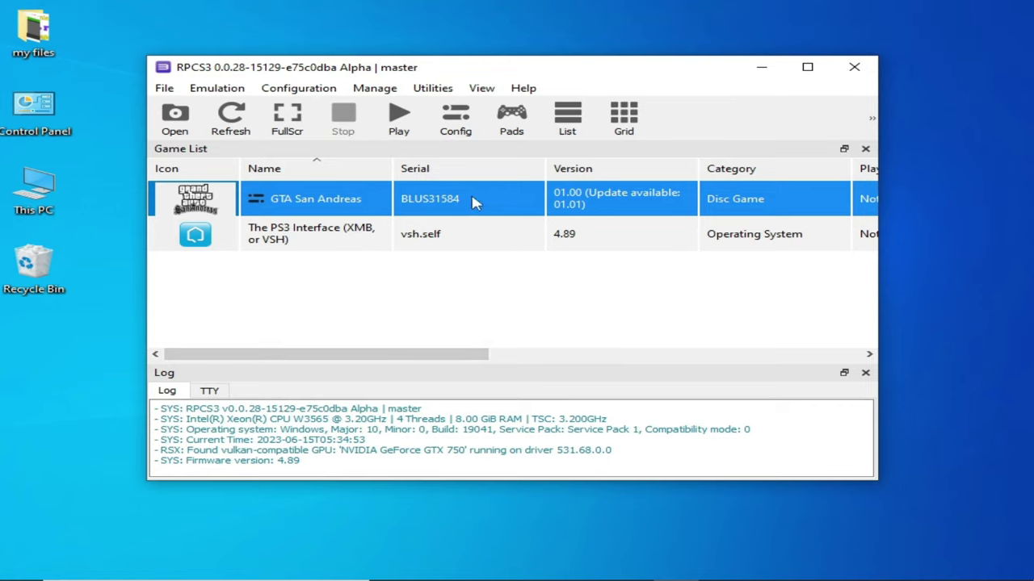
Step: Change the number of shader compiler threads to 2 in GTA San Andreas's custom configuration and save it
{"action": "right_click", "coordinate": [339, 202]}
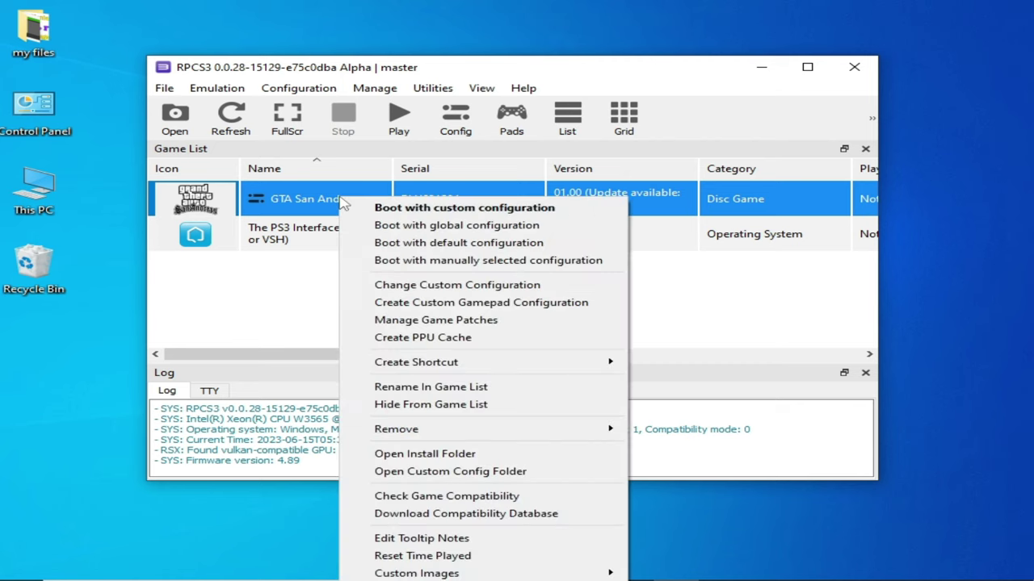
{"action": "left_click", "coordinate": [433, 289]}
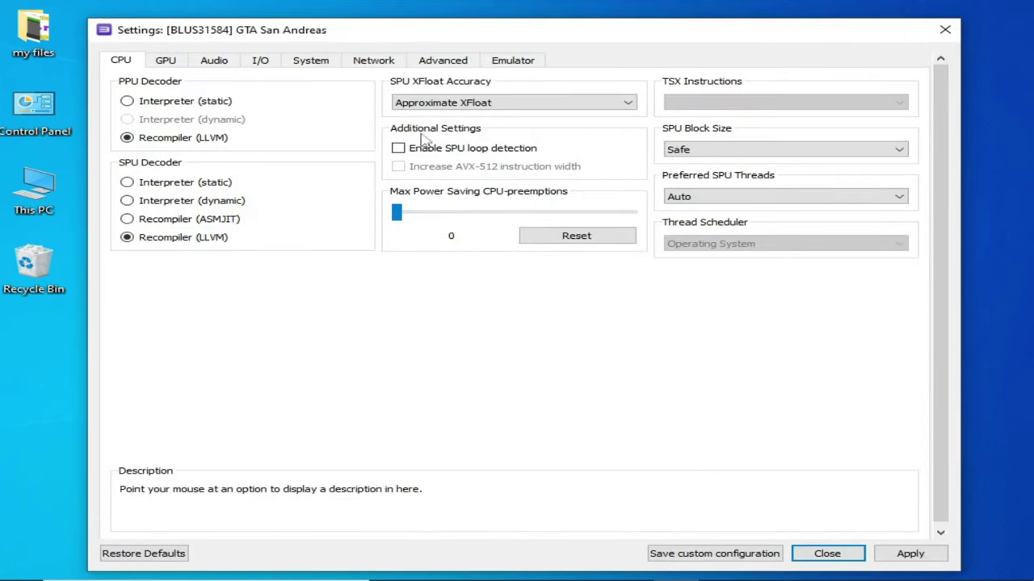
{"action": "left_click", "coordinate": [166, 60]}
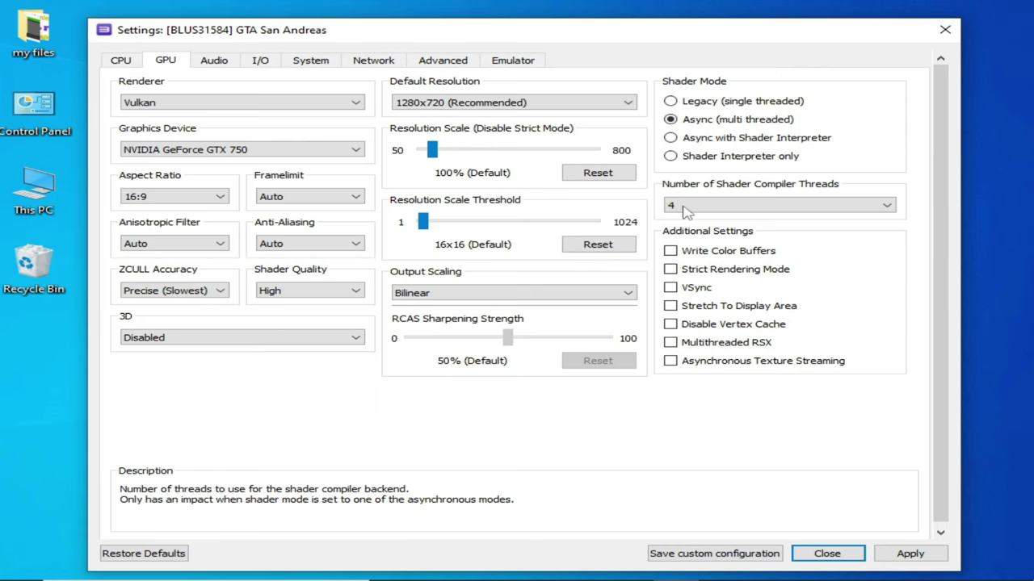
{"action": "left_click", "coordinate": [715, 213]}
{"action": "left_click", "coordinate": [723, 250]}
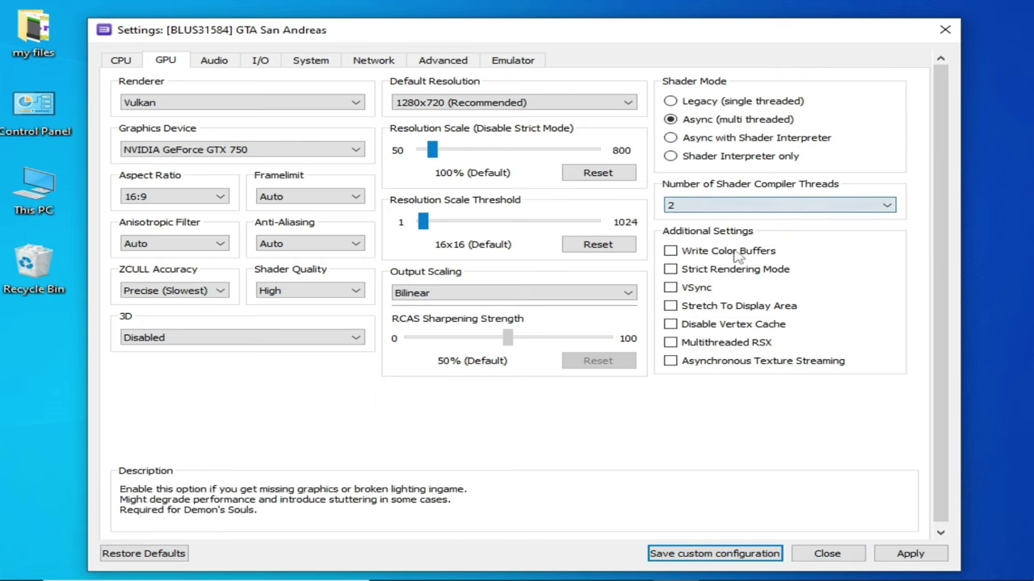
{"action": "left_click", "coordinate": [699, 556]}
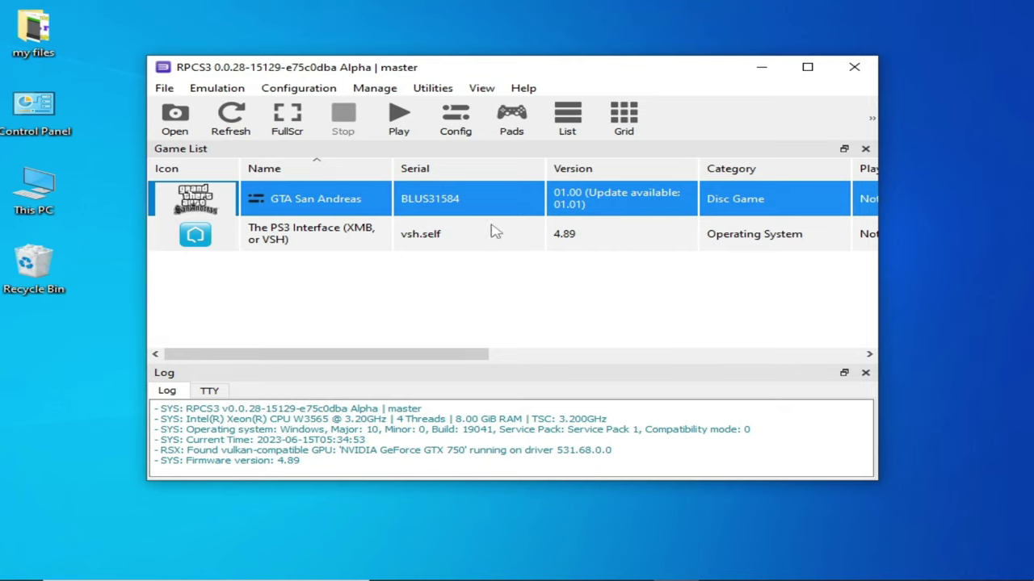
Step: Return to the GPU settings of GTA San Andreas's custom configuration and set the shader compiler threads back to 4
{"action": "right_click", "coordinate": [377, 200]}
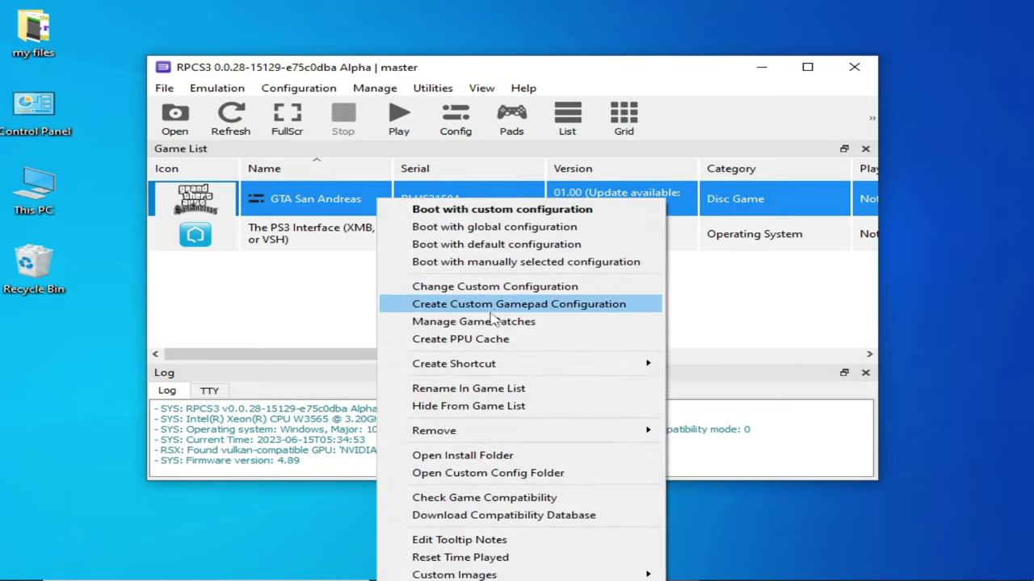
{"action": "left_click", "coordinate": [464, 295]}
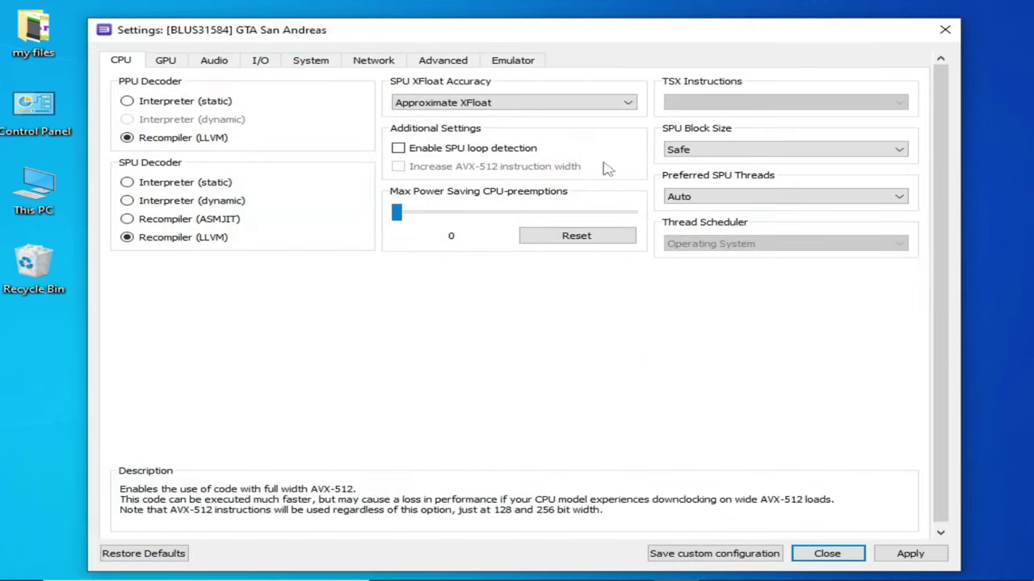
{"action": "left_click", "coordinate": [178, 62]}
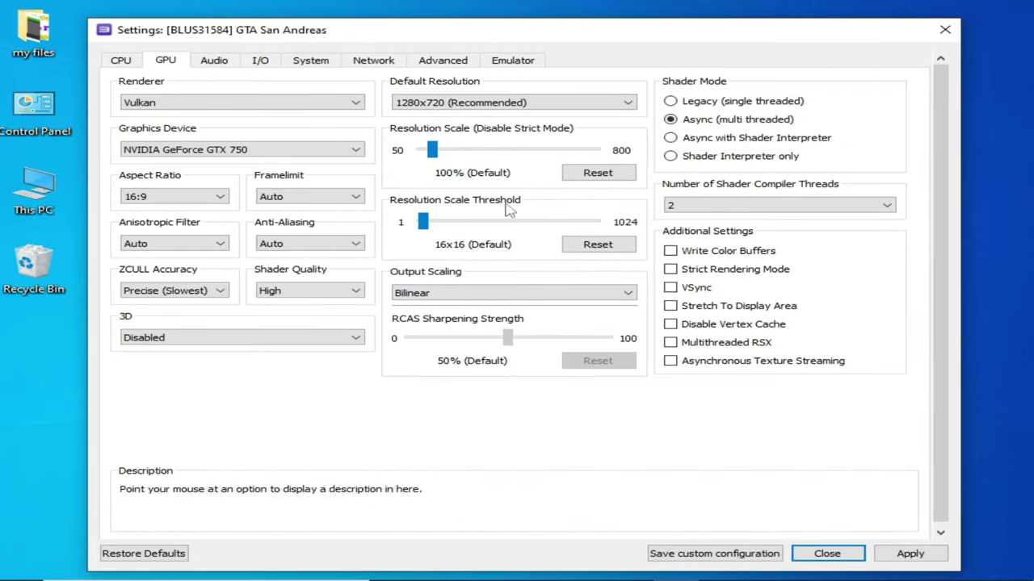
{"action": "left_click", "coordinate": [738, 206]}
{"action": "left_click", "coordinate": [699, 267]}
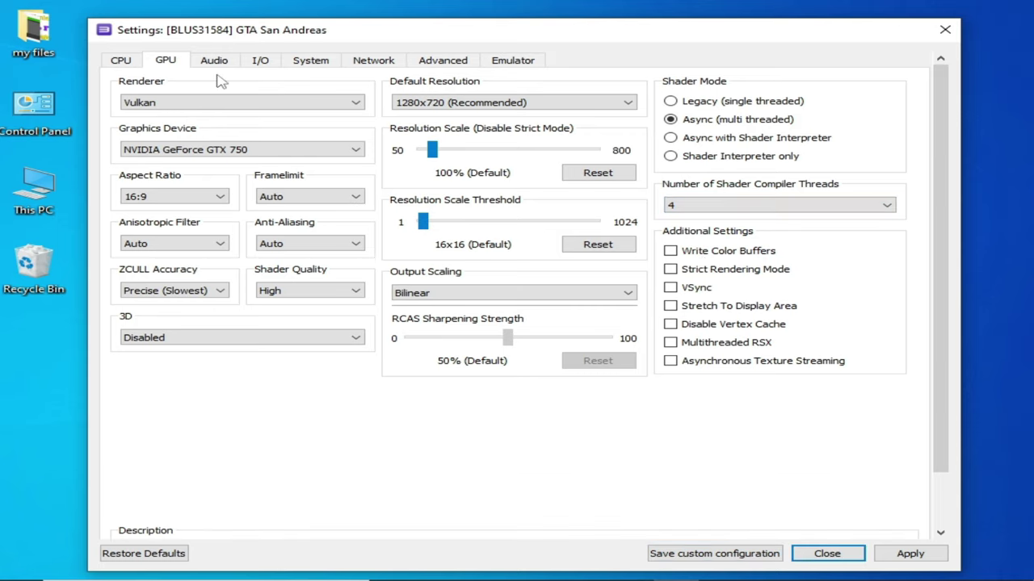
Step: Set the Driver Wake-Up Delay to 300 µs in the game's advanced settings and save the custom configuration
{"action": "left_click", "coordinate": [452, 68]}
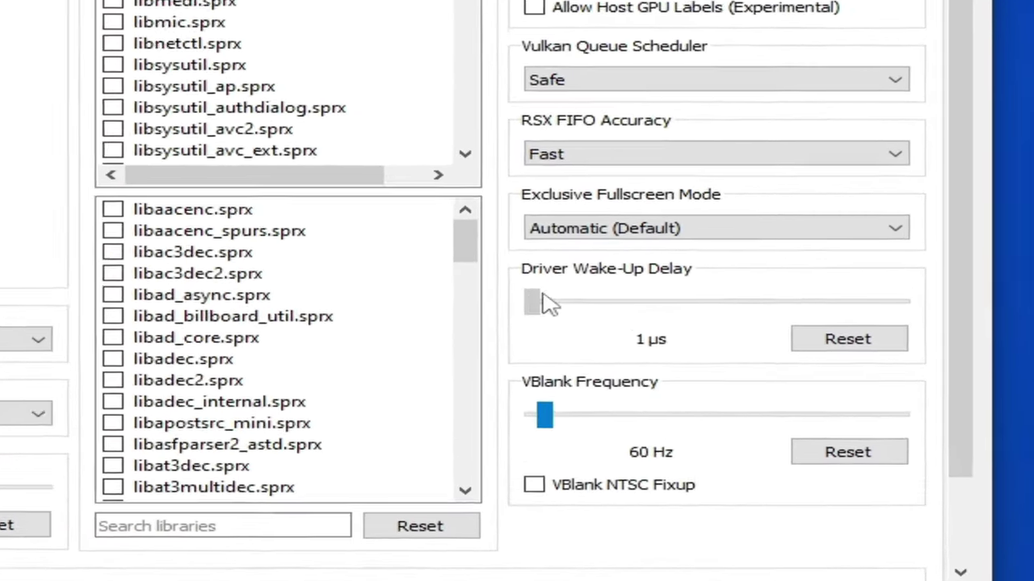
{"action": "left_click_drag", "start_coordinate": [583, 321], "coordinate": [664, 324]}
{"action": "left_click_drag", "start_coordinate": [478, 211], "coordinate": [611, 217]}
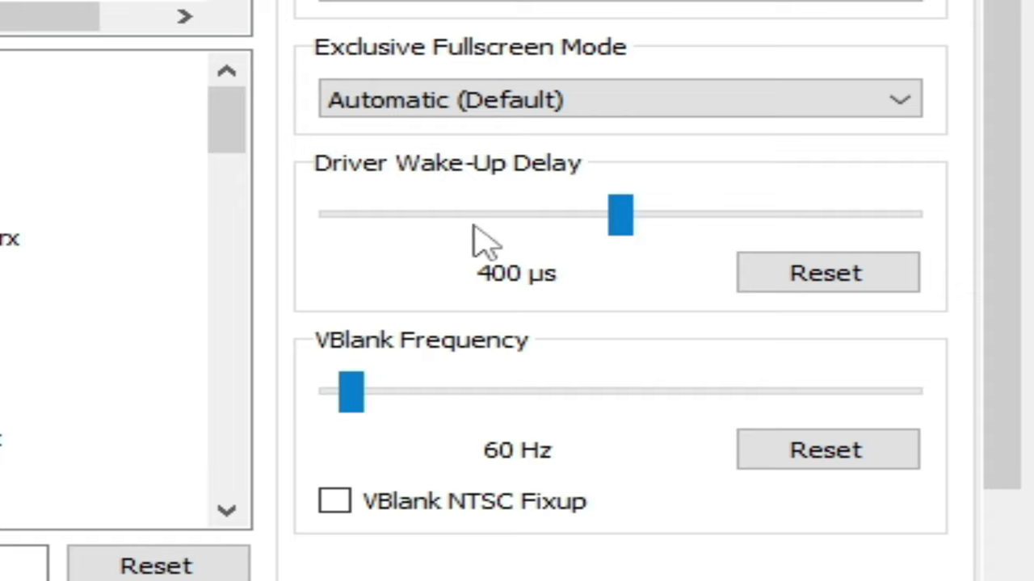
{"action": "left_click", "coordinate": [635, 228]}
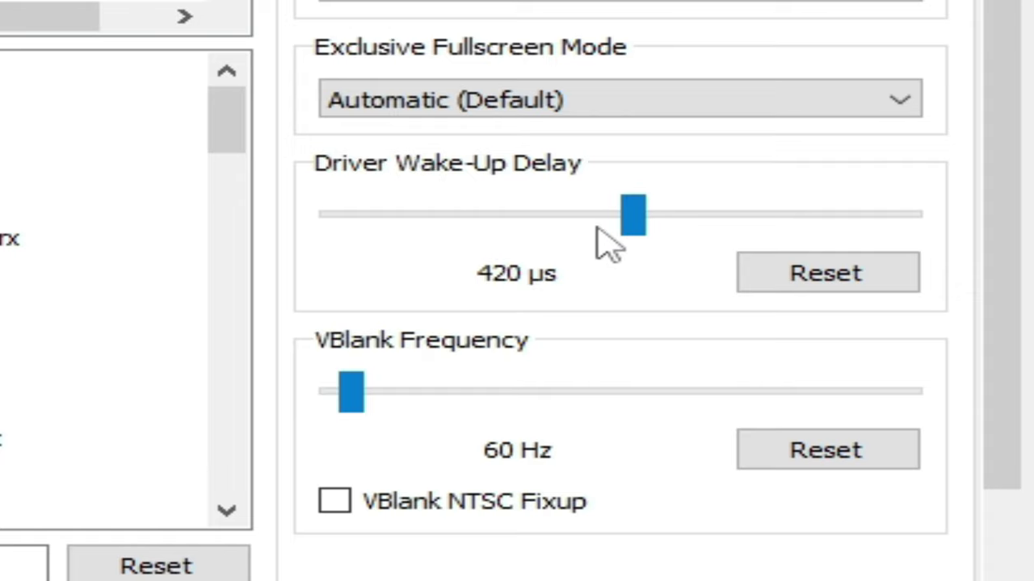
{"action": "left_click_drag", "start_coordinate": [641, 226], "coordinate": [545, 225]}
{"action": "left_click_drag", "start_coordinate": [759, 372], "coordinate": [765, 371]}
{"action": "left_click", "coordinate": [910, 554]}
{"action": "left_click", "coordinate": [716, 556]}
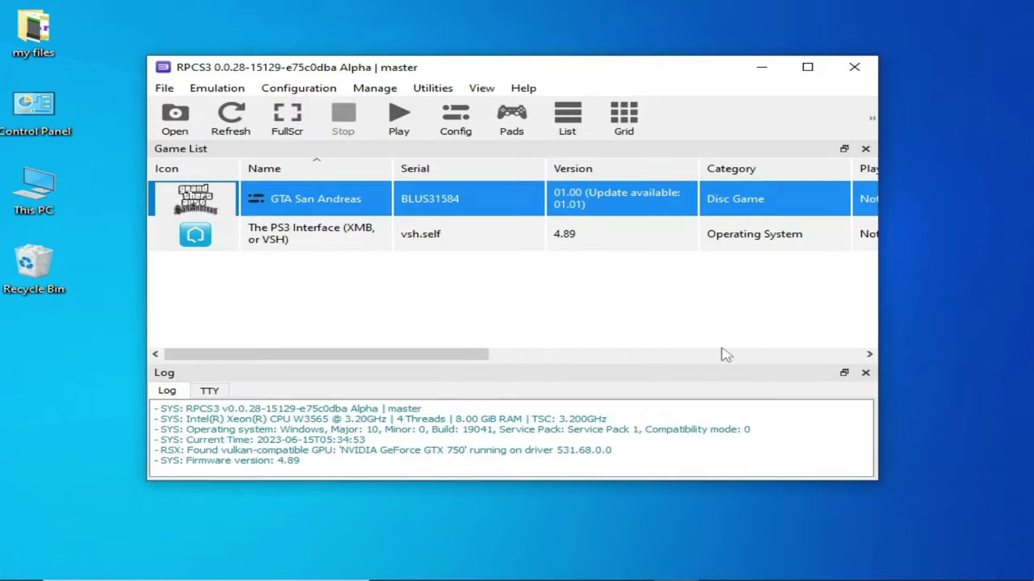
Step: Reopen GTA San Andreas's custom configuration, raise the Driver Wake-Up Delay to 400 µs and apply it
{"action": "right_click", "coordinate": [389, 206]}
{"action": "left_click", "coordinate": [462, 285]}
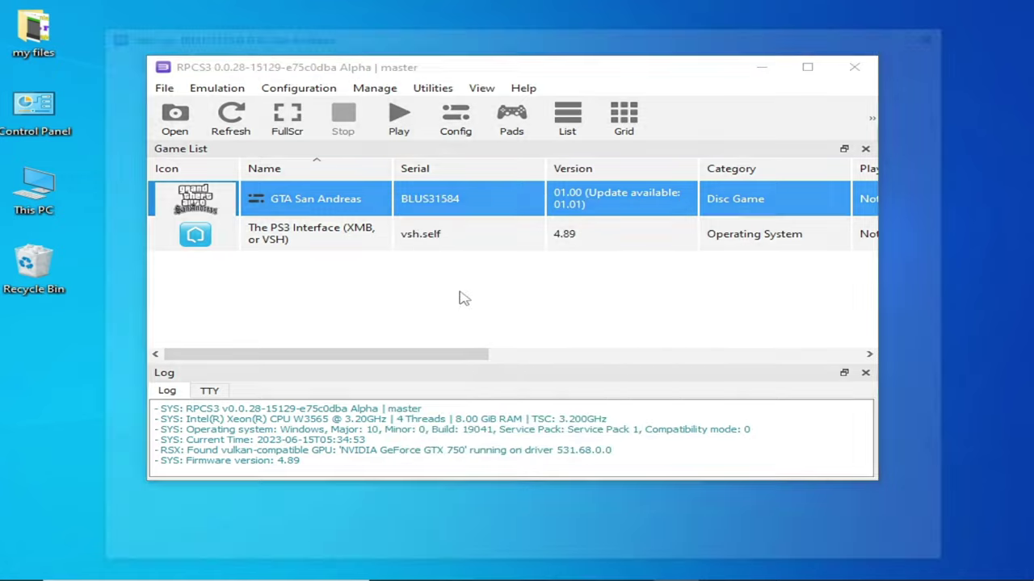
{"action": "left_click", "coordinate": [444, 62]}
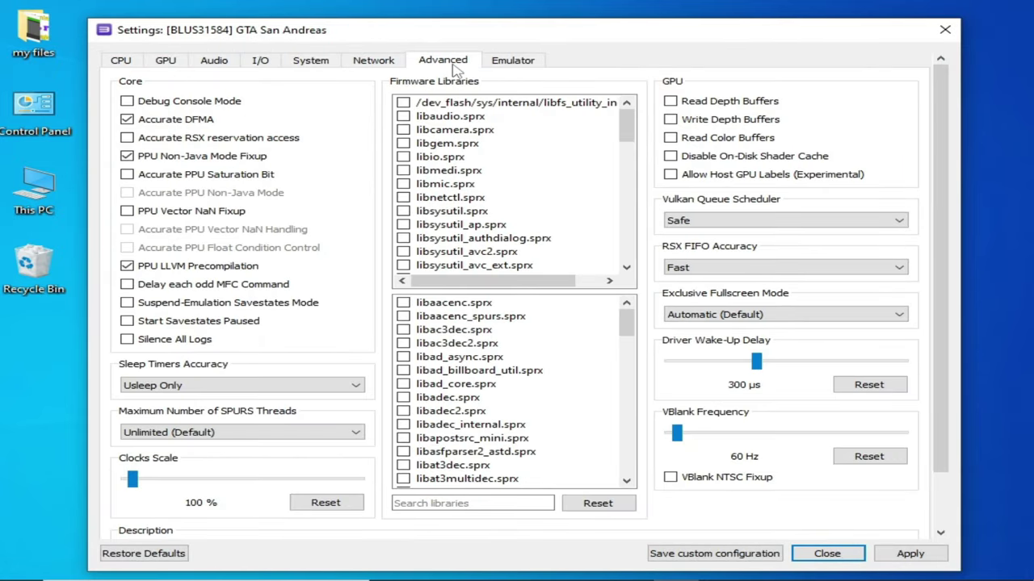
{"action": "left_click_drag", "start_coordinate": [758, 364], "coordinate": [789, 368]}
{"action": "left_click", "coordinate": [906, 555]}
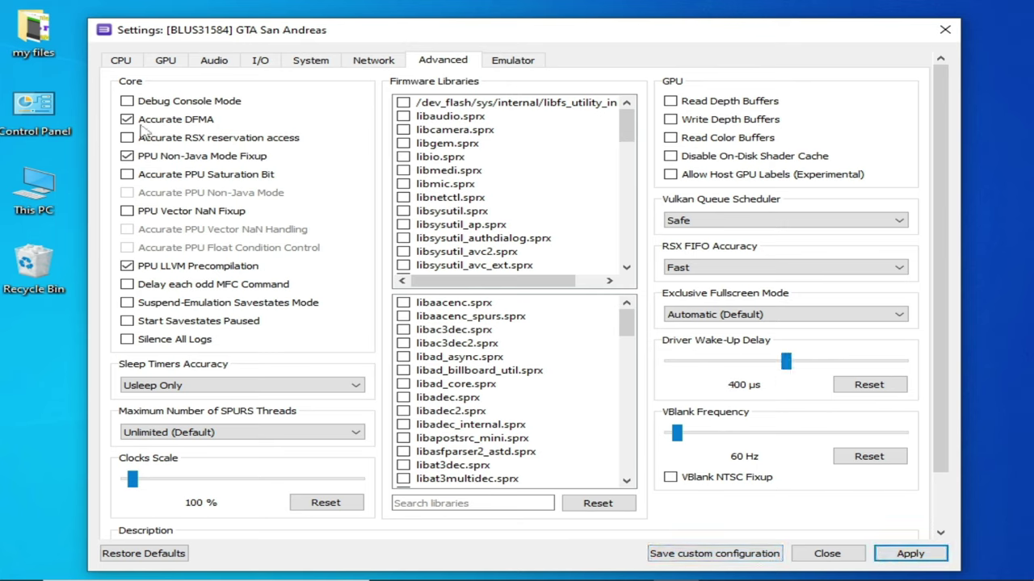
Step: Set Preferred SPU Threads to 4 with SPU loop detection enabled in the CPU settings, and save the custom configuration
{"action": "left_click", "coordinate": [121, 63]}
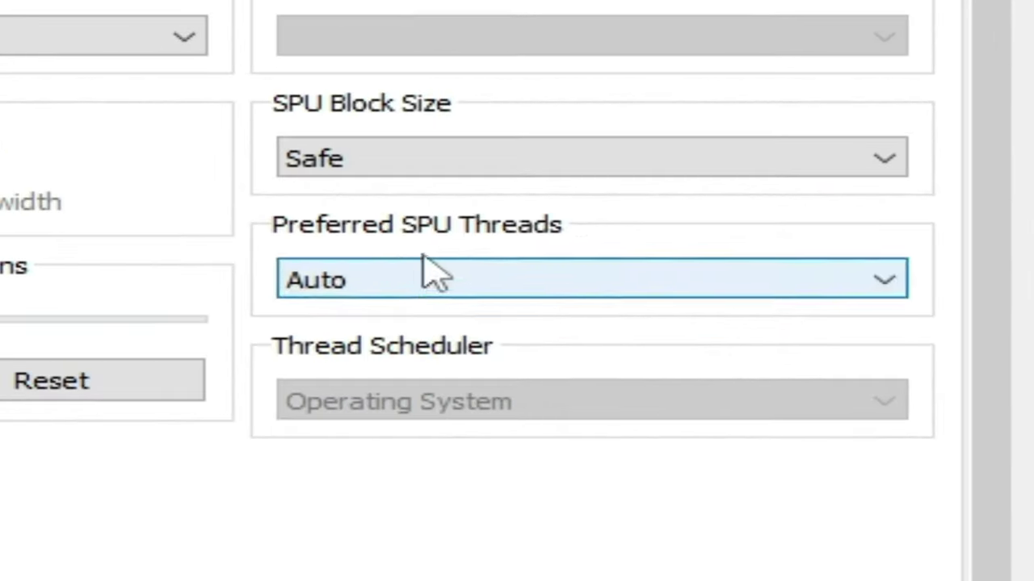
{"action": "left_click", "coordinate": [494, 279]}
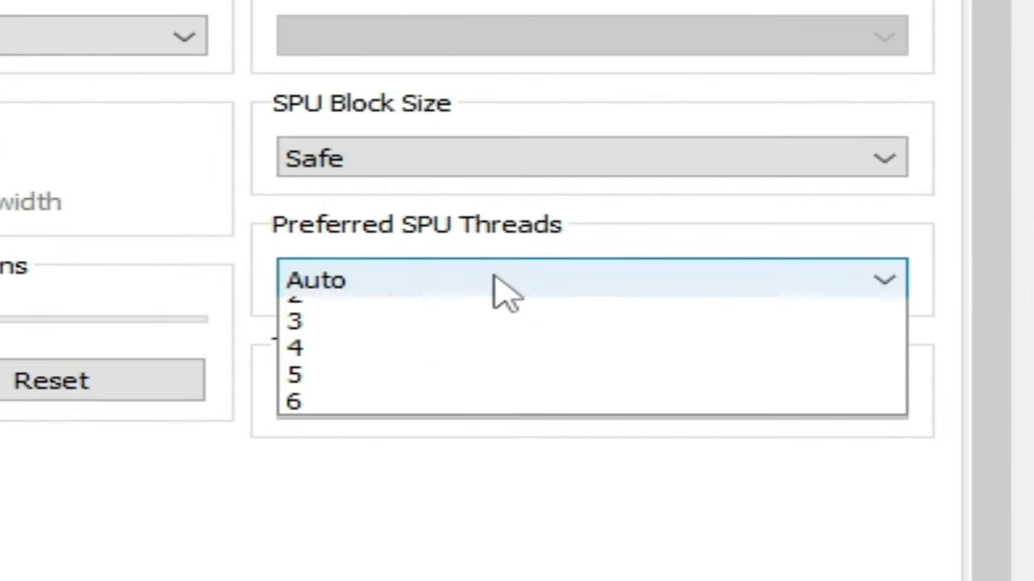
{"action": "left_click", "coordinate": [334, 426]}
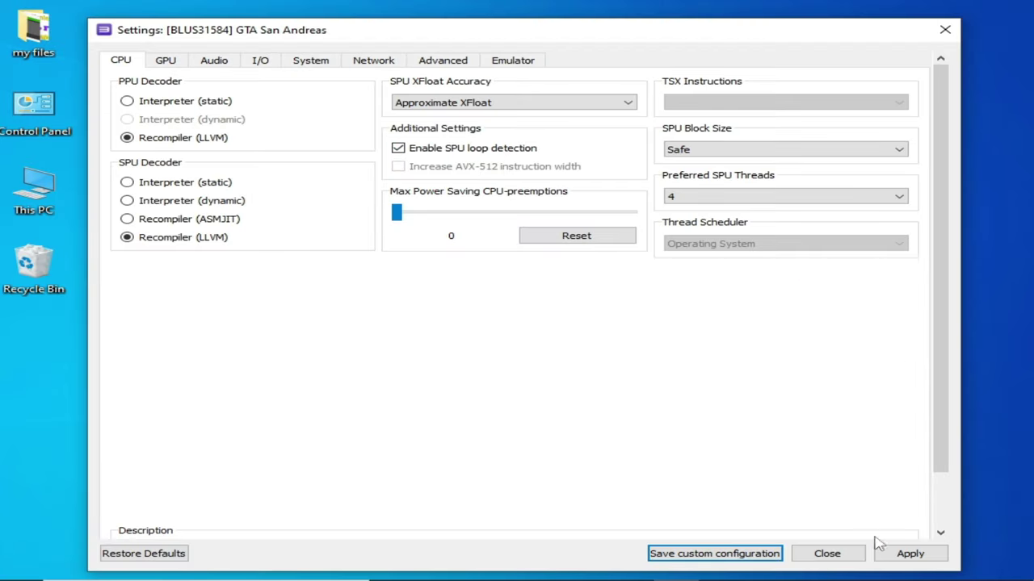
{"action": "left_click", "coordinate": [908, 554]}
{"action": "left_click", "coordinate": [701, 556]}
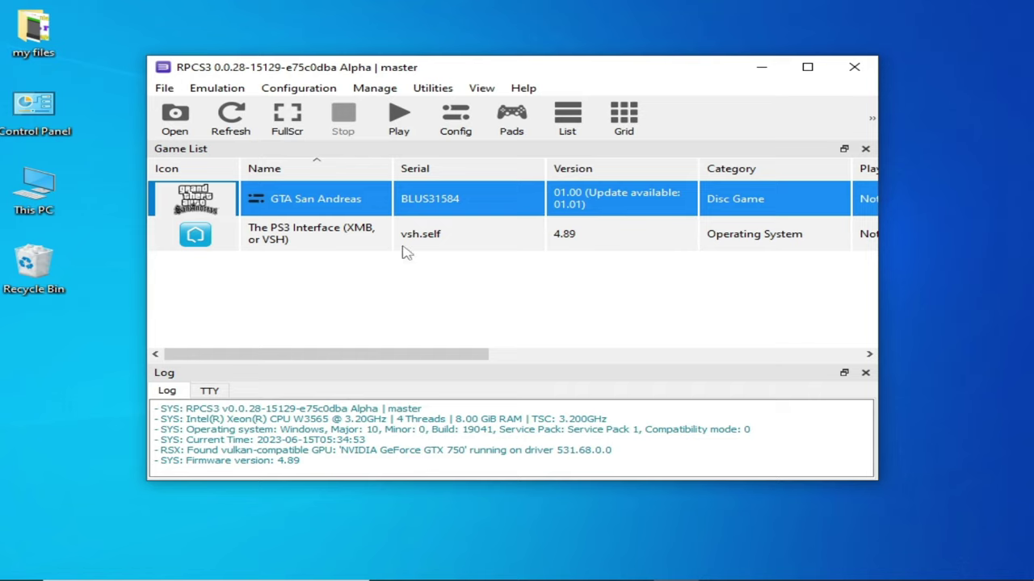
Step: Save the global GPU settings with the Vulkan renderer, NVIDIA GeForce GTX 750 and Async (multi threaded) shader mode, and close RPCS3
{"action": "left_click", "coordinate": [298, 90]}
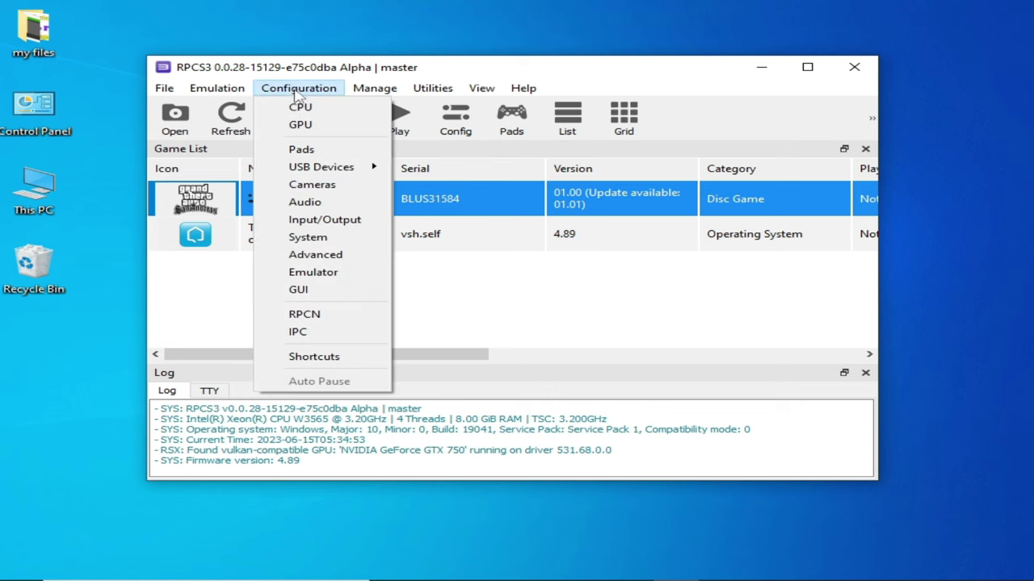
{"action": "left_click", "coordinate": [299, 126]}
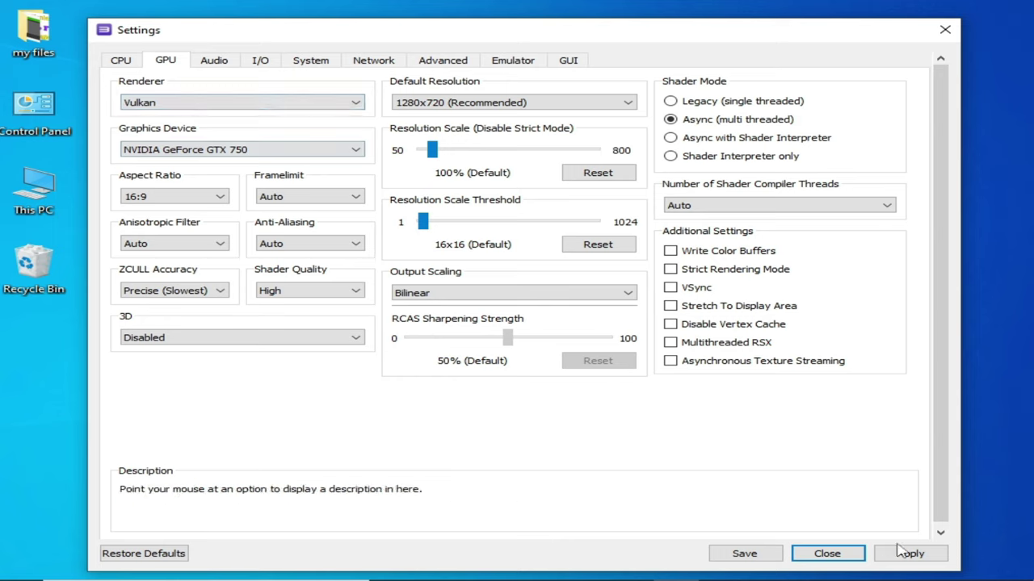
{"action": "left_click", "coordinate": [743, 554]}
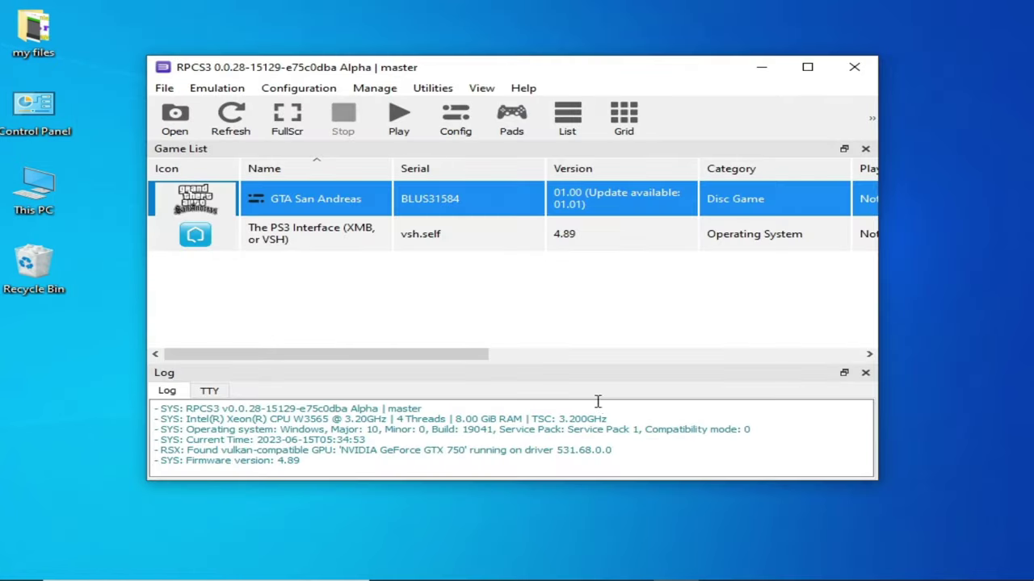
{"action": "left_click", "coordinate": [854, 67]}
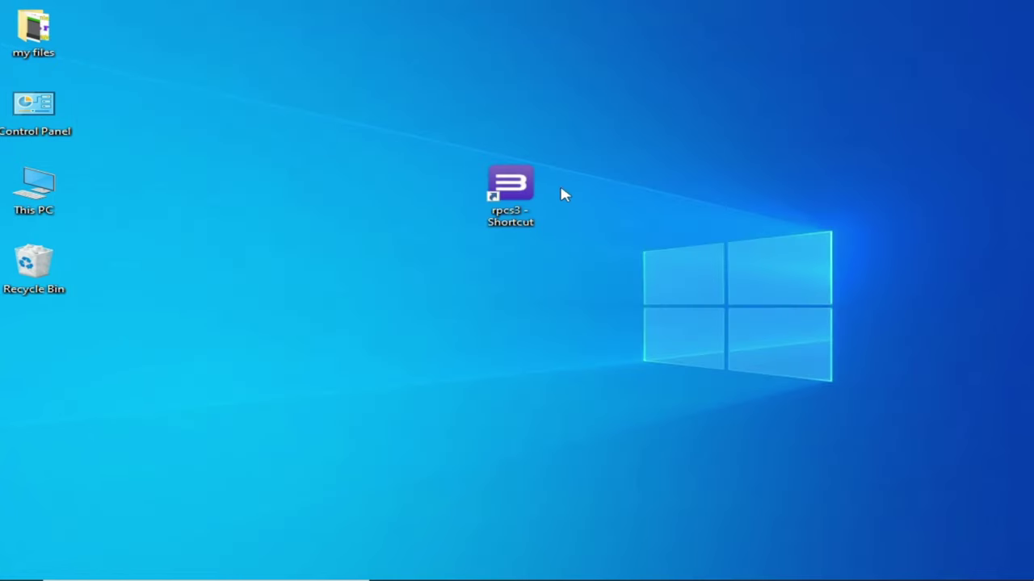
Step: Open the rpcs3 shortcut's file location, check the contents of the cache folder and delete that whole folder
{"action": "right_click", "coordinate": [511, 202]}
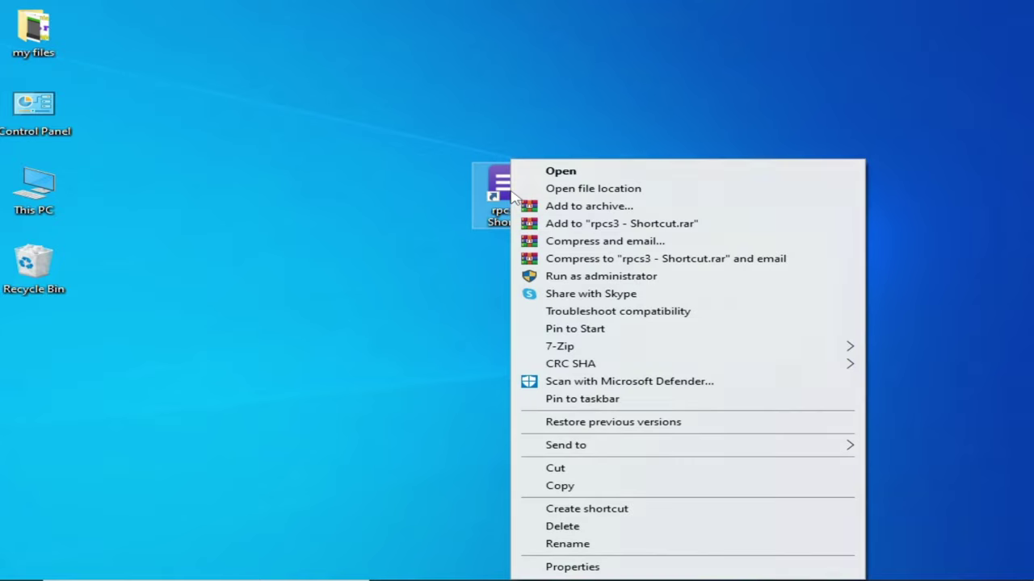
{"action": "left_click", "coordinate": [604, 193]}
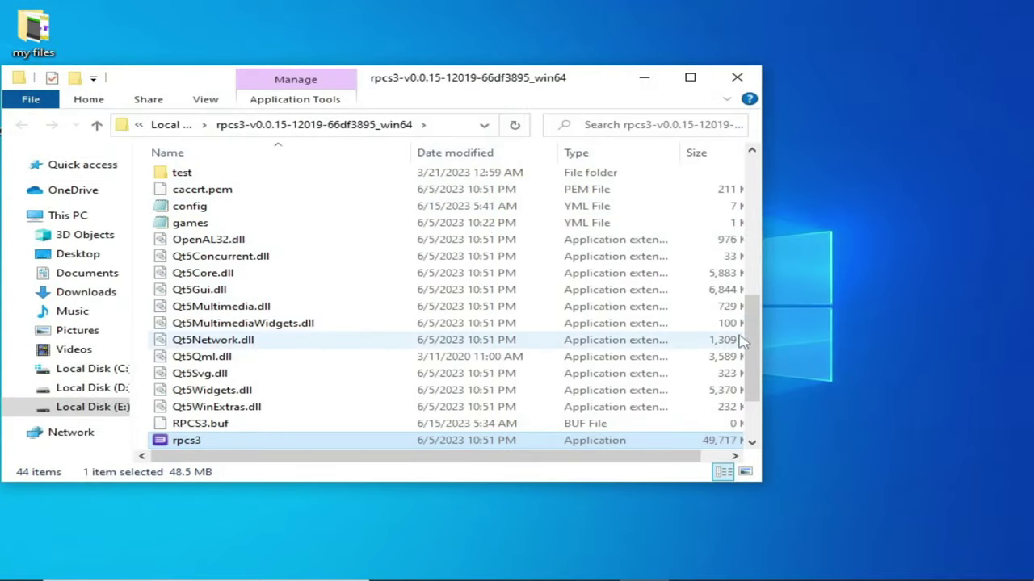
{"action": "left_click_drag", "start_coordinate": [752, 347], "coordinate": [749, 204]}
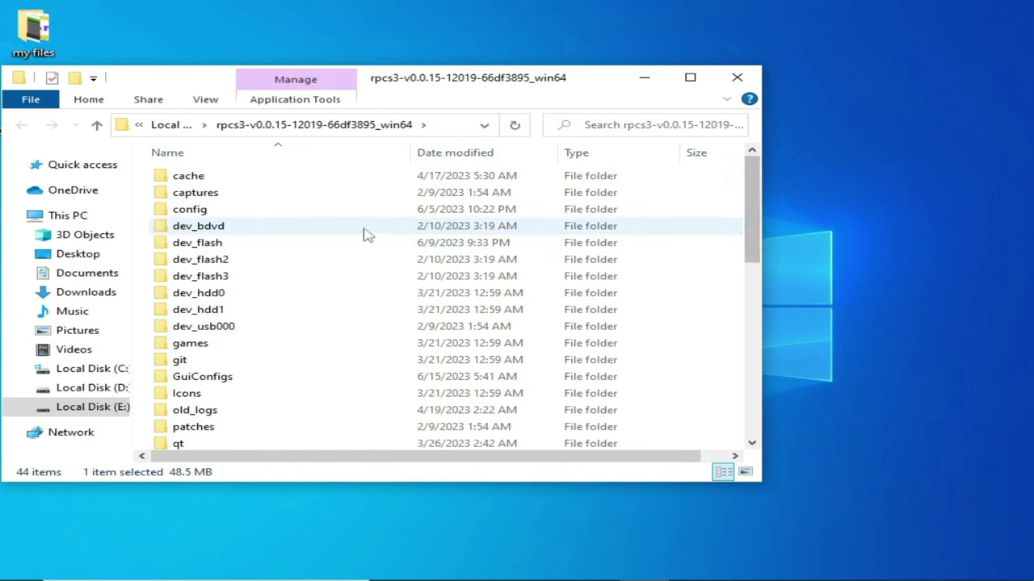
{"action": "double_click", "coordinate": [196, 179]}
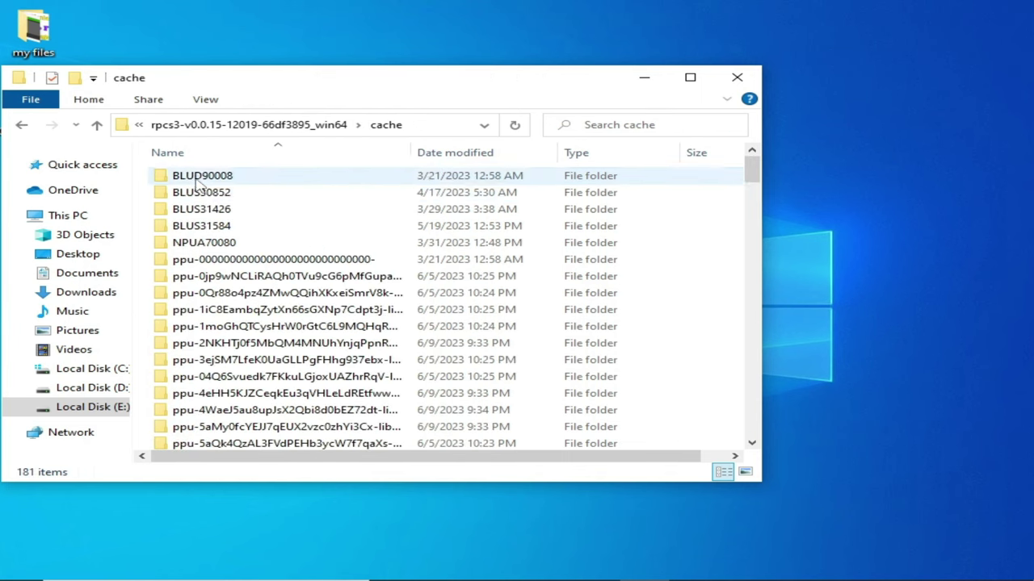
{"action": "left_click", "coordinate": [21, 124]}
{"action": "right_click", "coordinate": [181, 178]}
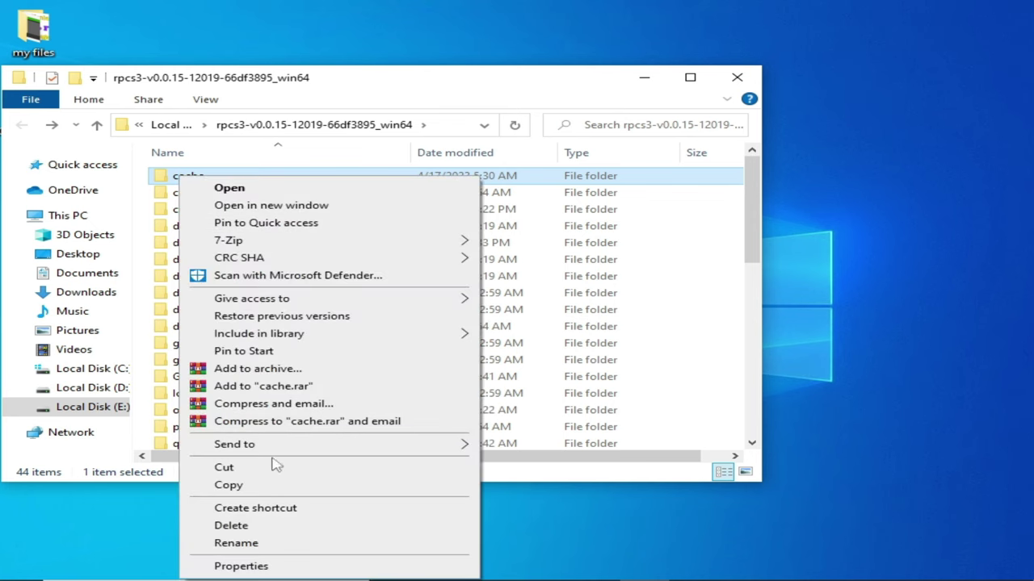
{"action": "left_click", "coordinate": [242, 525]}
{"action": "left_click", "coordinate": [590, 365]}
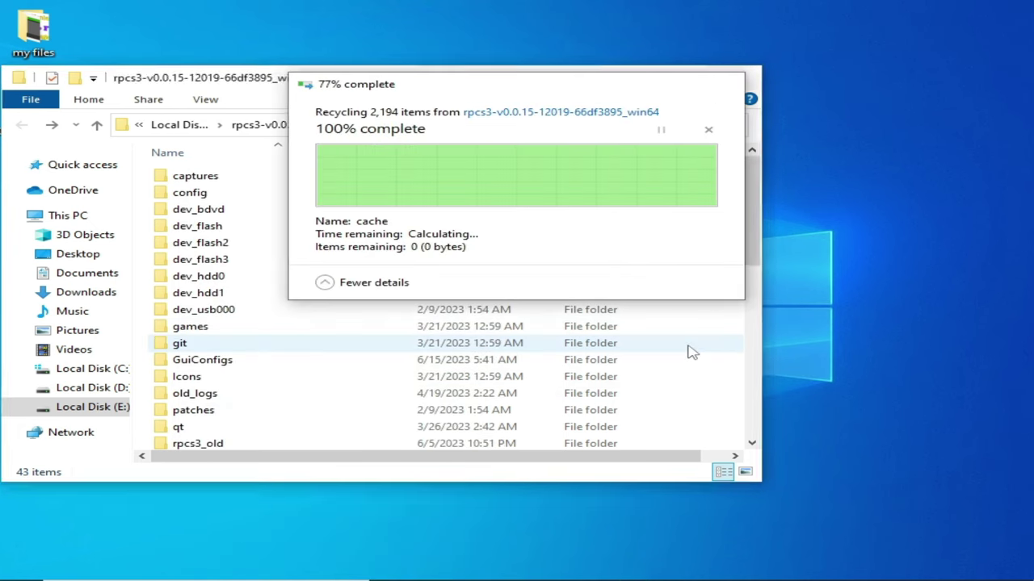
Step: Close the installation folder and relaunch RPCS3 from its desktop shortcut
{"action": "left_click", "coordinate": [735, 78]}
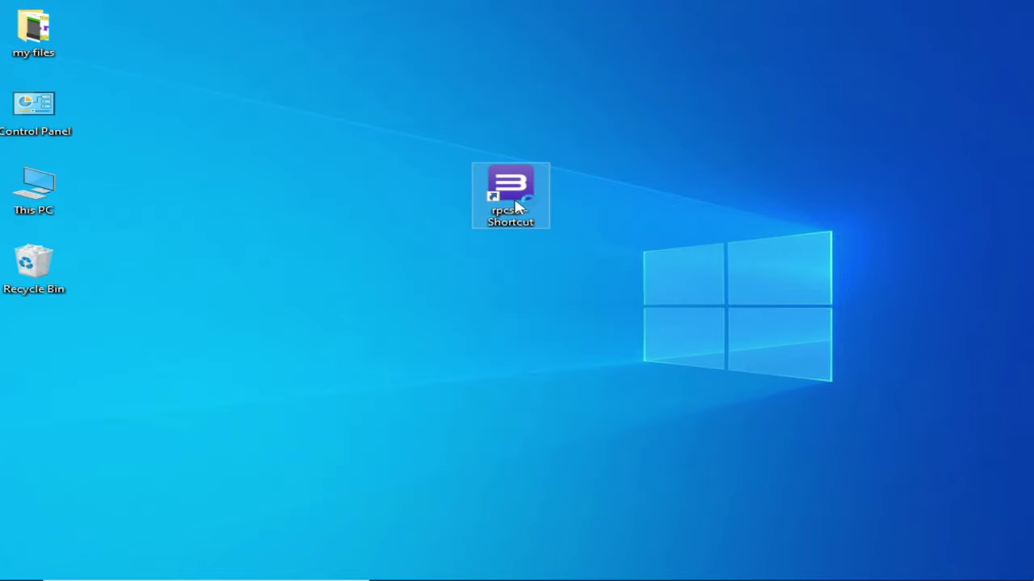
{"action": "double_click", "coordinate": [517, 207]}
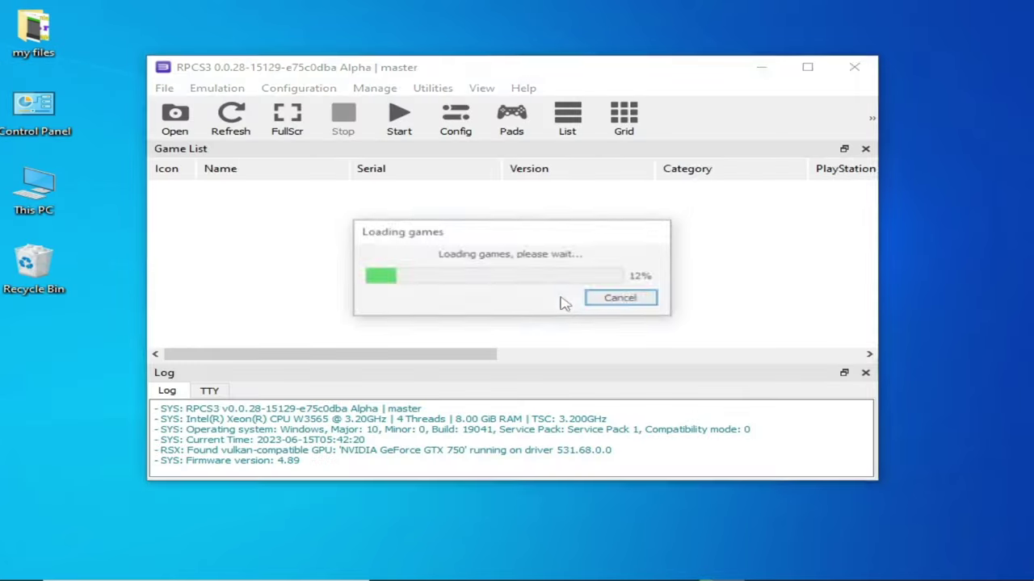